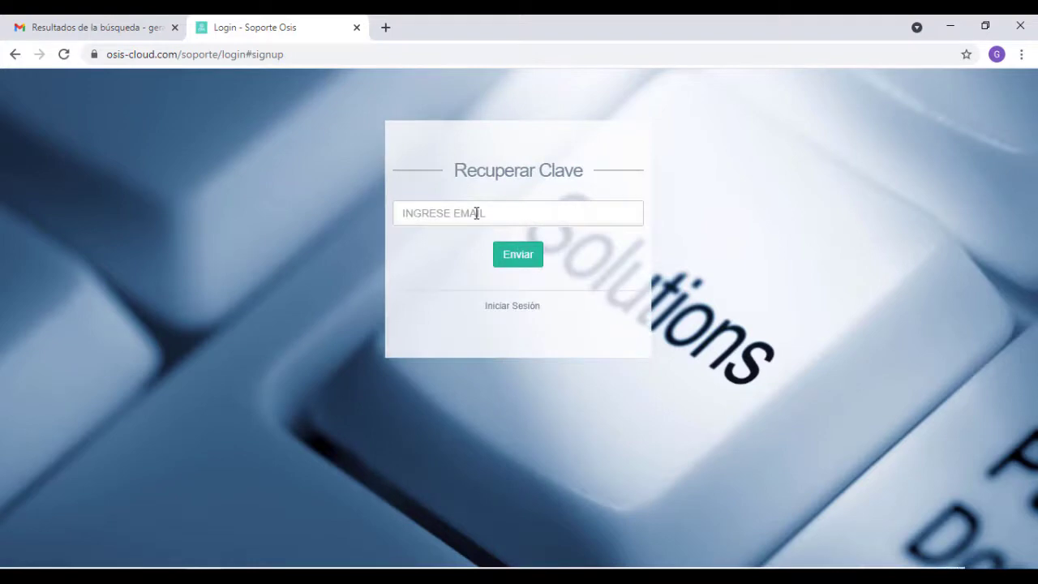
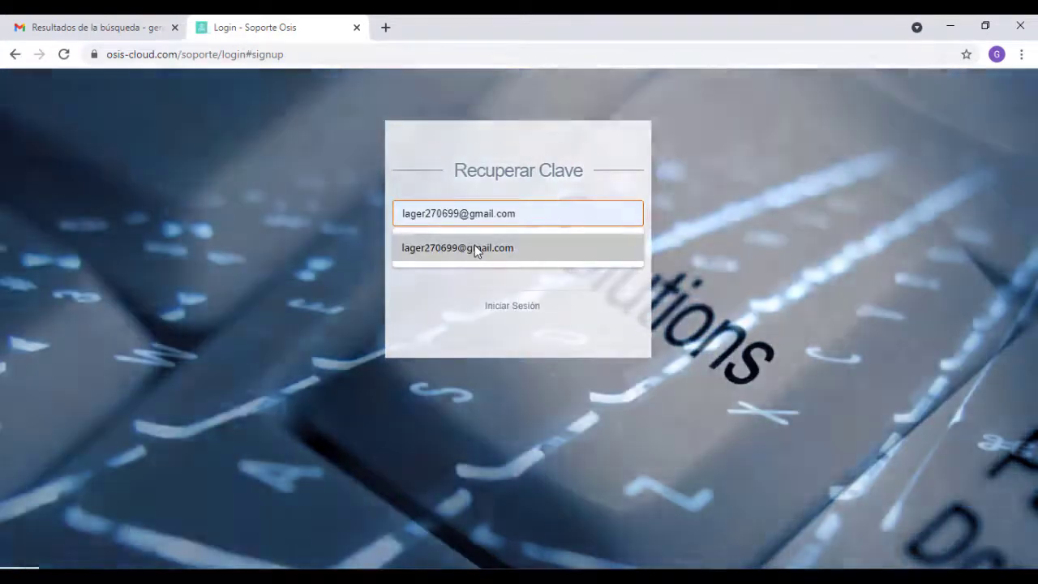
- Send a password reset for the suggested account email and select the new password in the Gmail recovery email
click(475, 247)
click(513, 256)
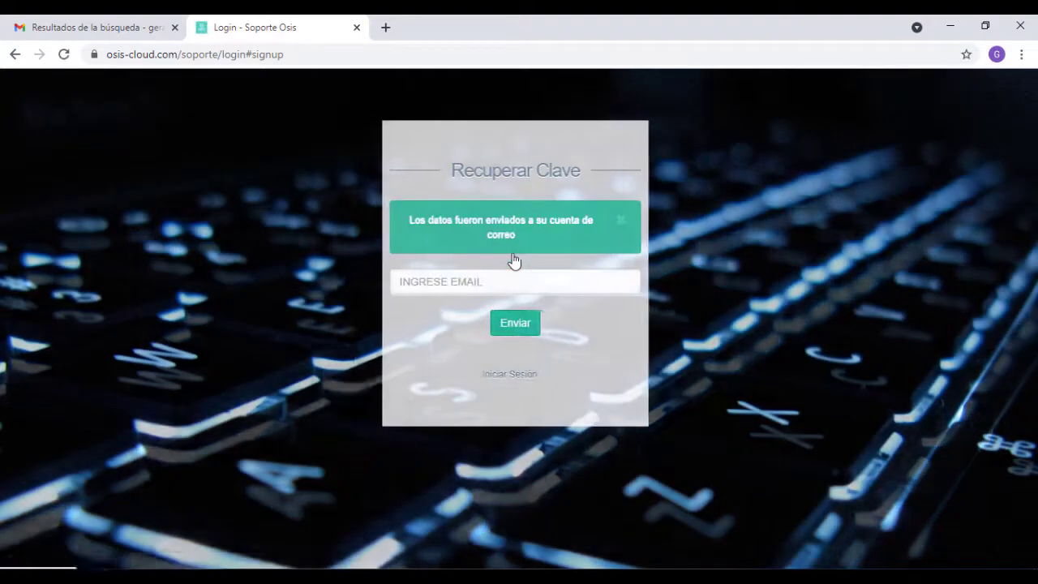
mouse_move(203, 572)
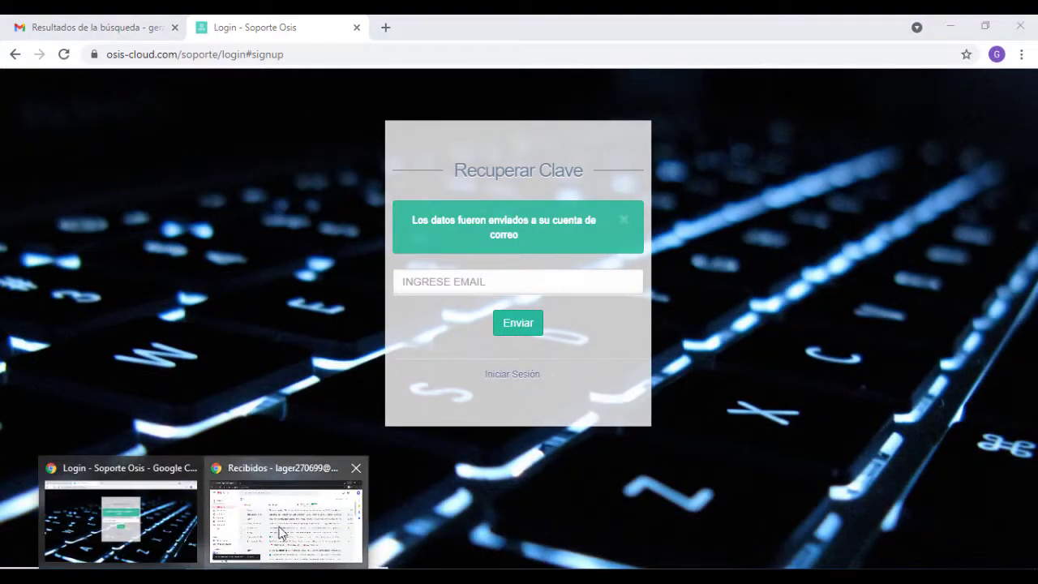
click(278, 529)
click(280, 213)
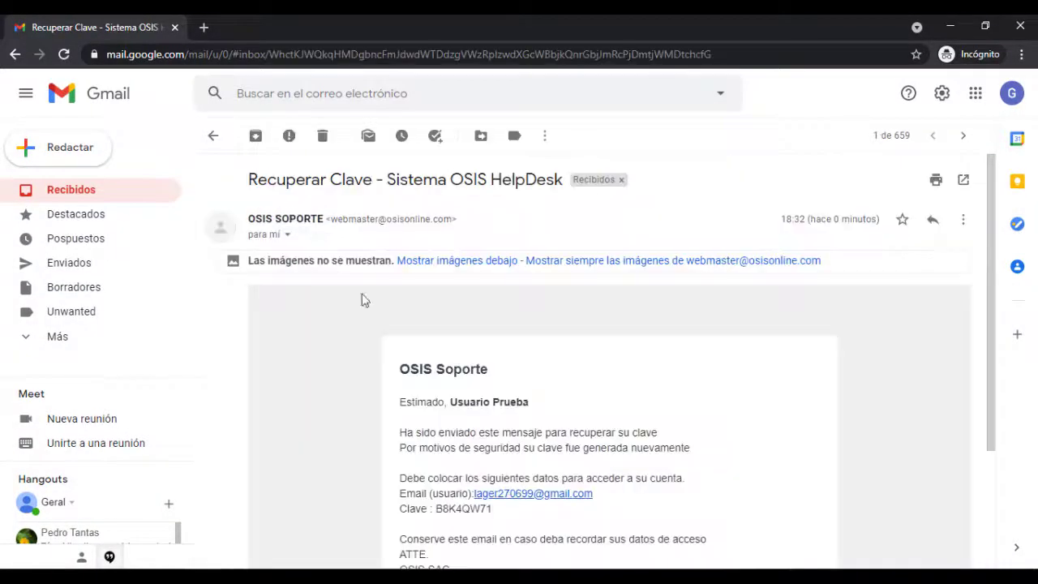
double_click(451, 509)
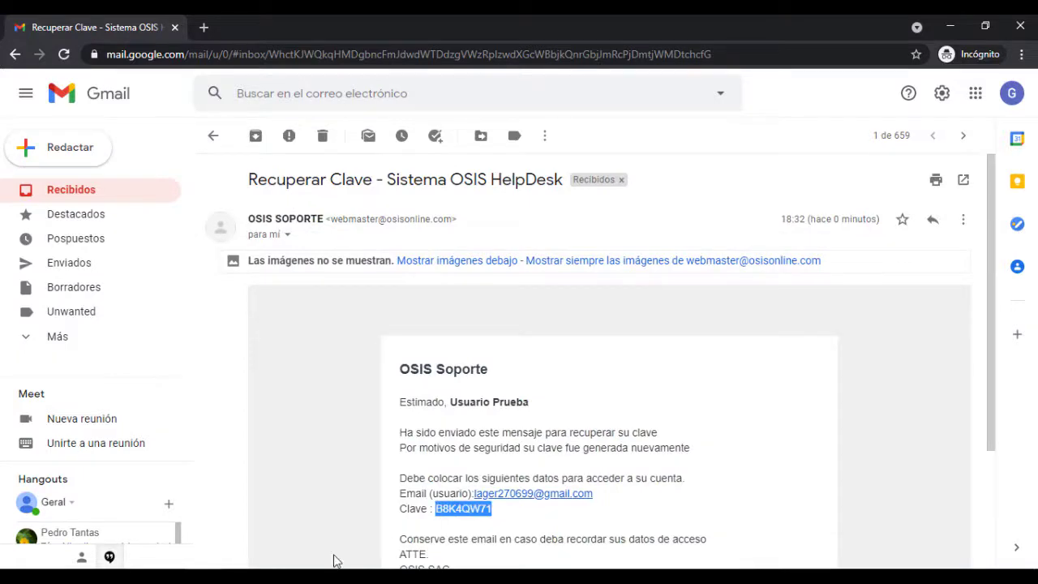
mouse_move(203, 571)
click(185, 534)
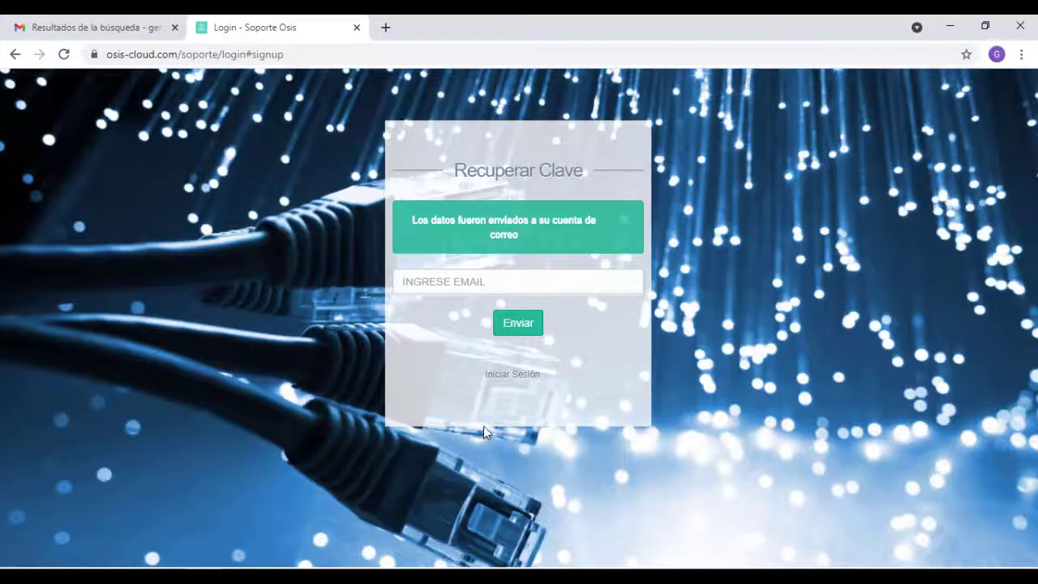
- Log into OSIS Soporte with the account email and the newly generated password
click(512, 375)
click(501, 284)
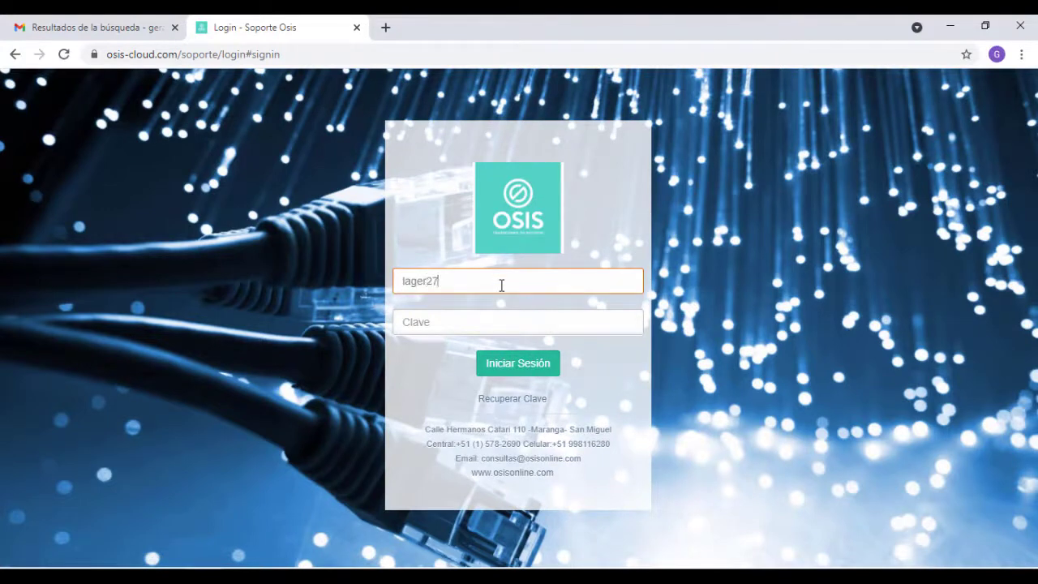
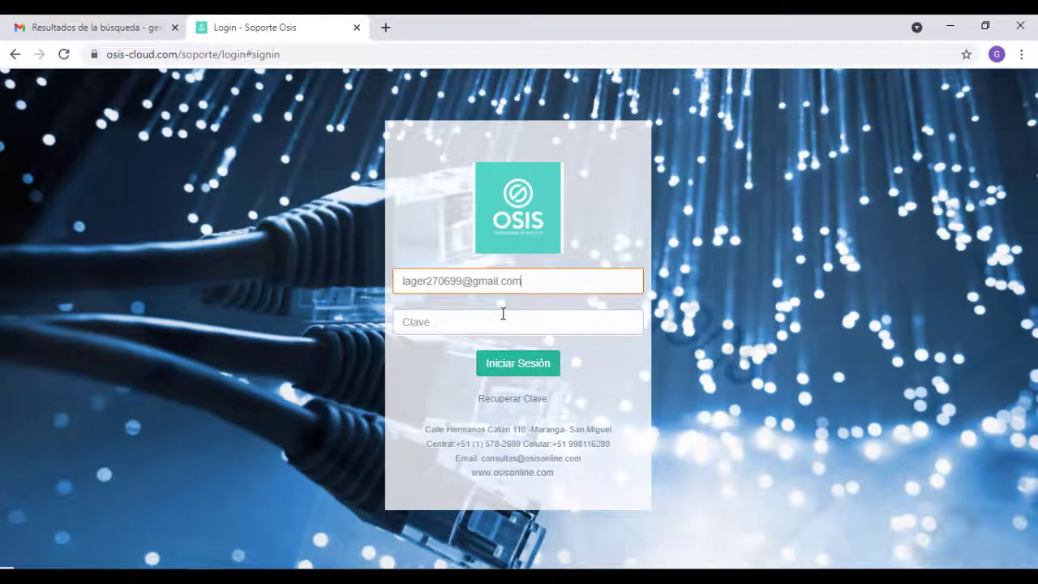
click(503, 316)
text(********)
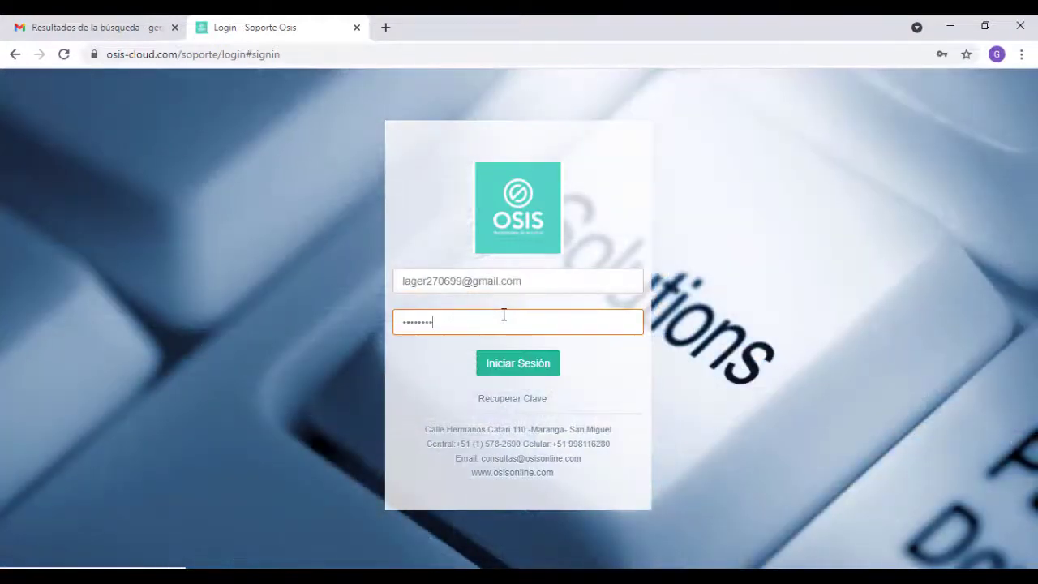
click(506, 359)
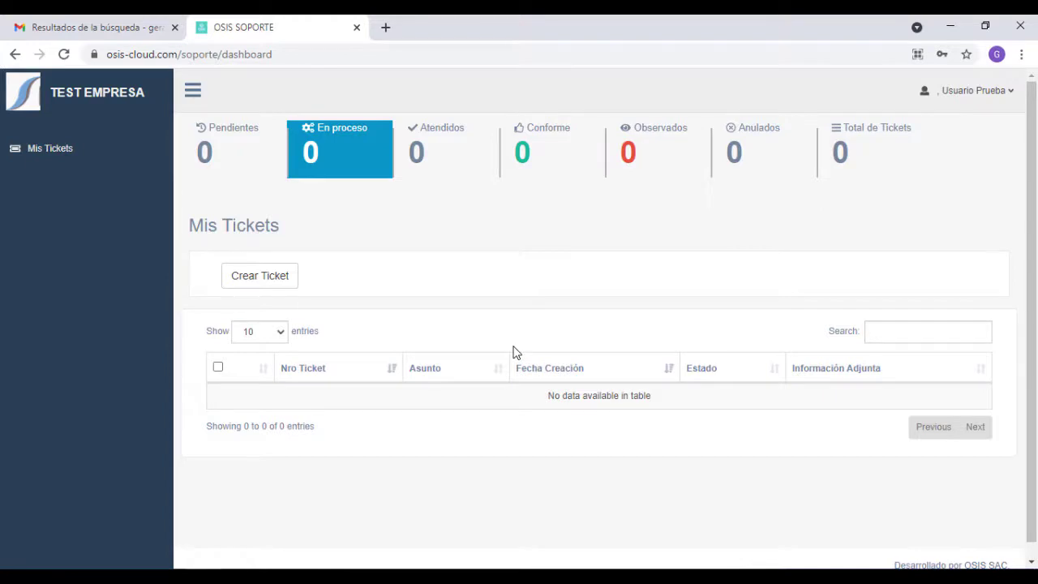
- Start a new ticket for product ERP, module MODULO DE COMPRAS LOCALES
click(271, 277)
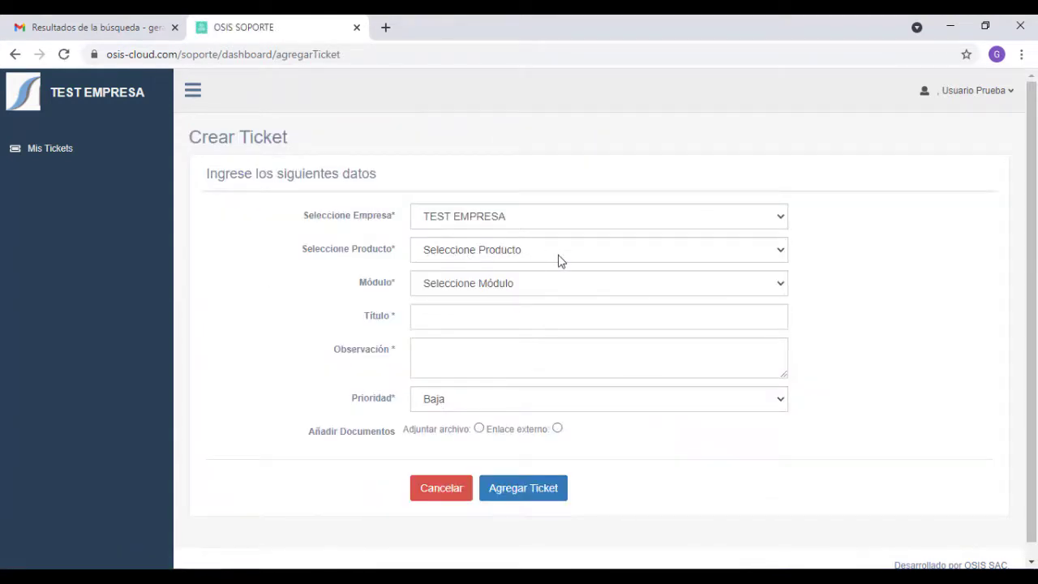
click(558, 259)
click(448, 322)
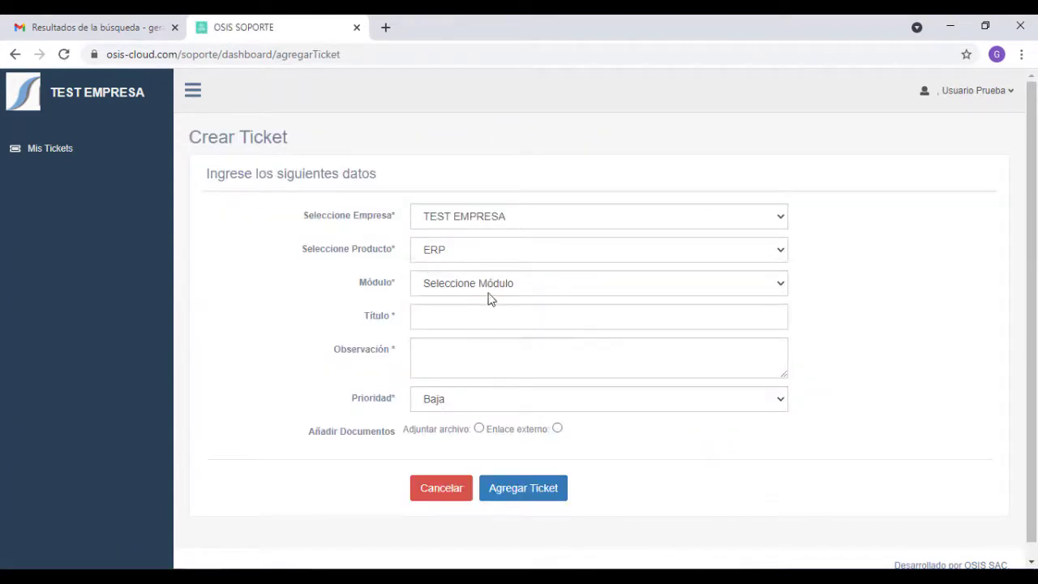
click(514, 290)
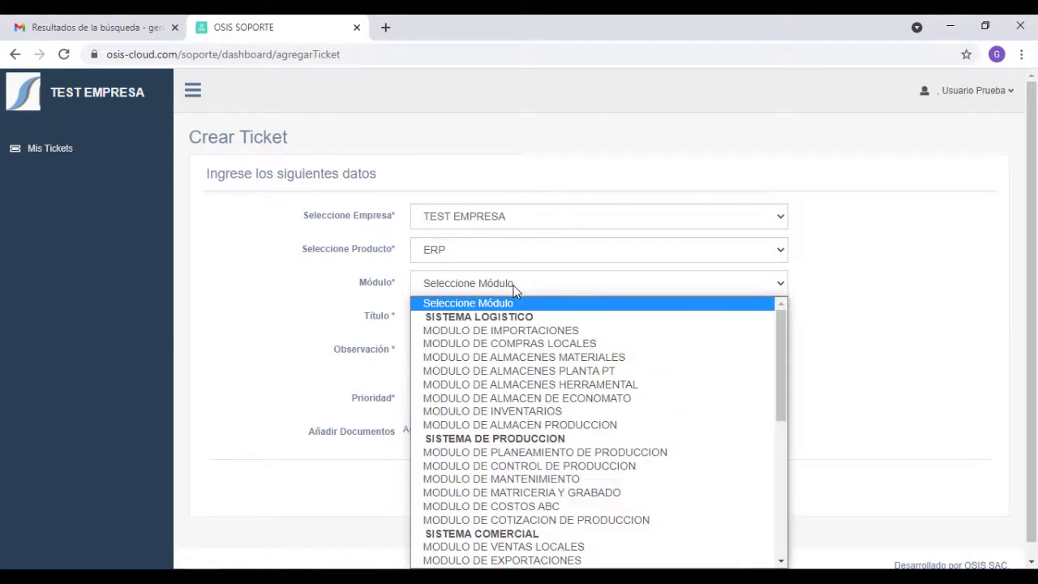
click(529, 343)
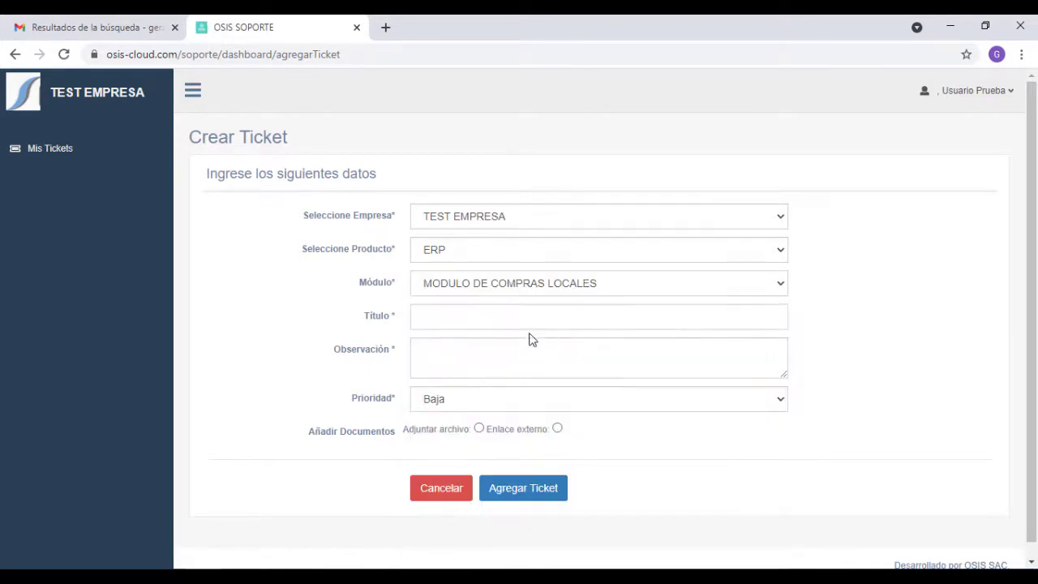
- Title the ticket 'ticket de prueba', fill the observation, and set priority Media
click(512, 323)
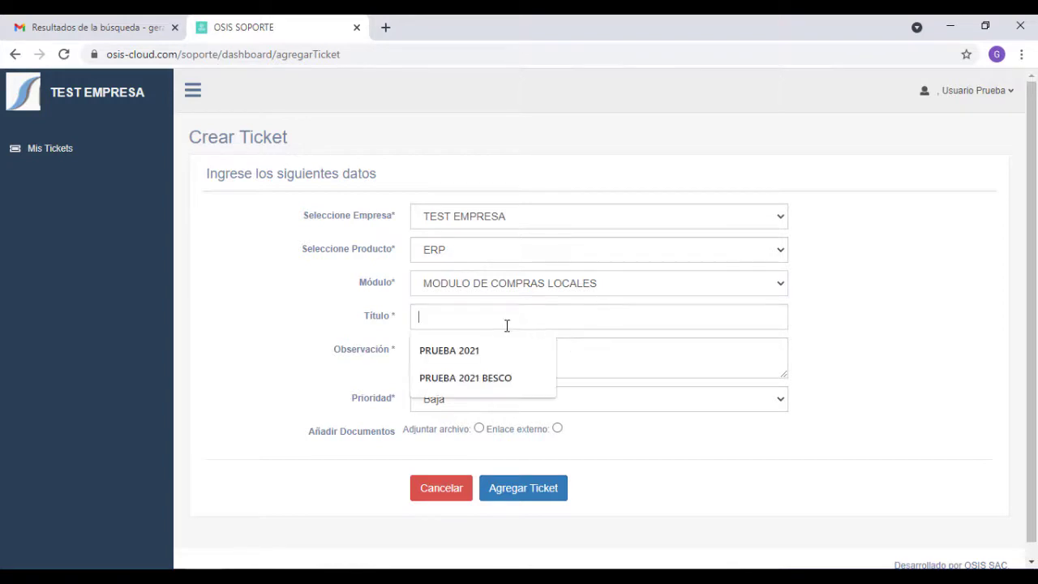
text(ticket de prueba)
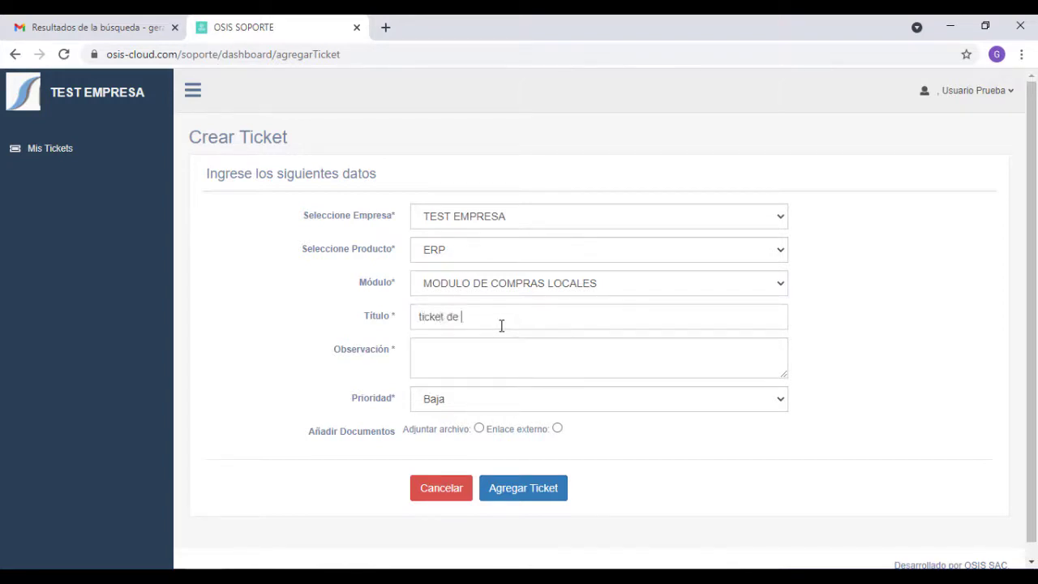
click(498, 341)
text(ticket de prueba)
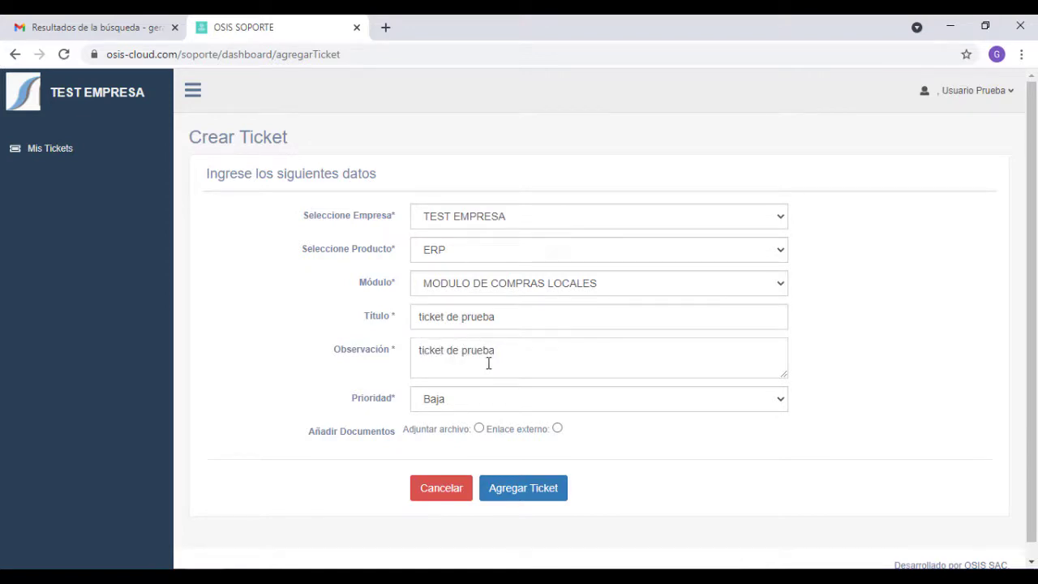
click(483, 396)
click(464, 434)
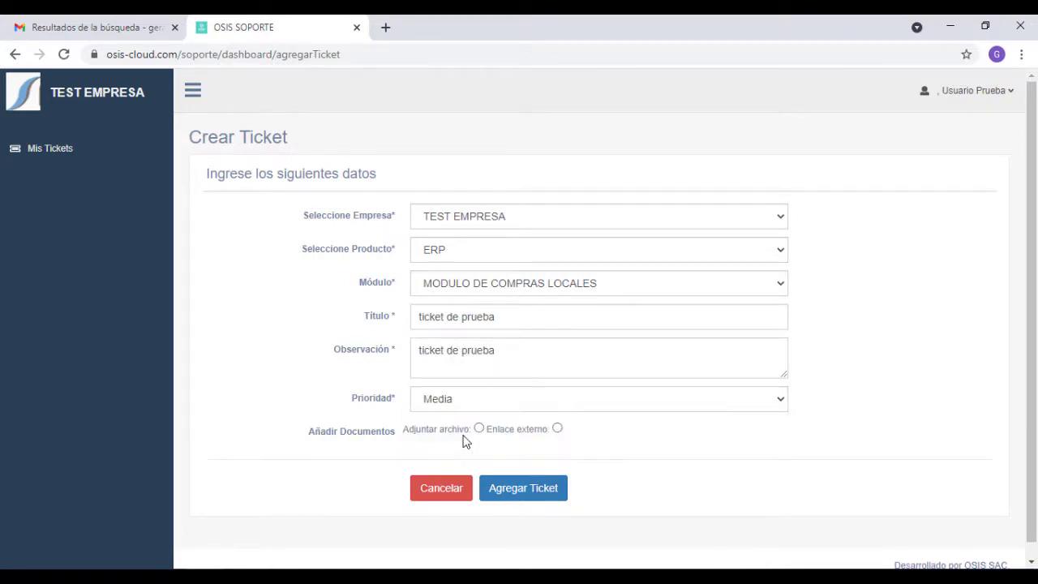
- Attach 2020-05-06_1444.png from the Imágenes folder to the ticket
click(480, 428)
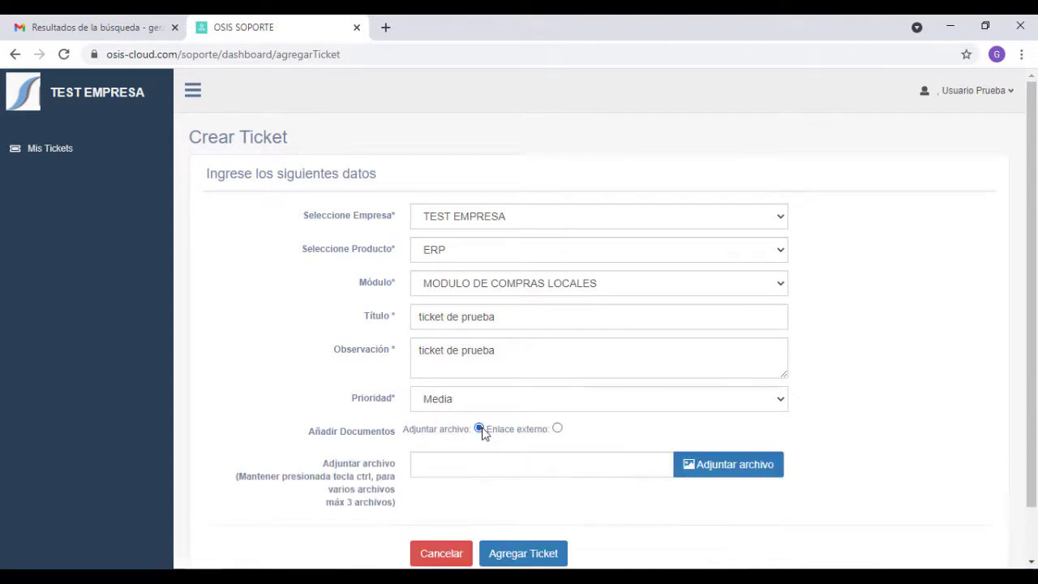
click(718, 461)
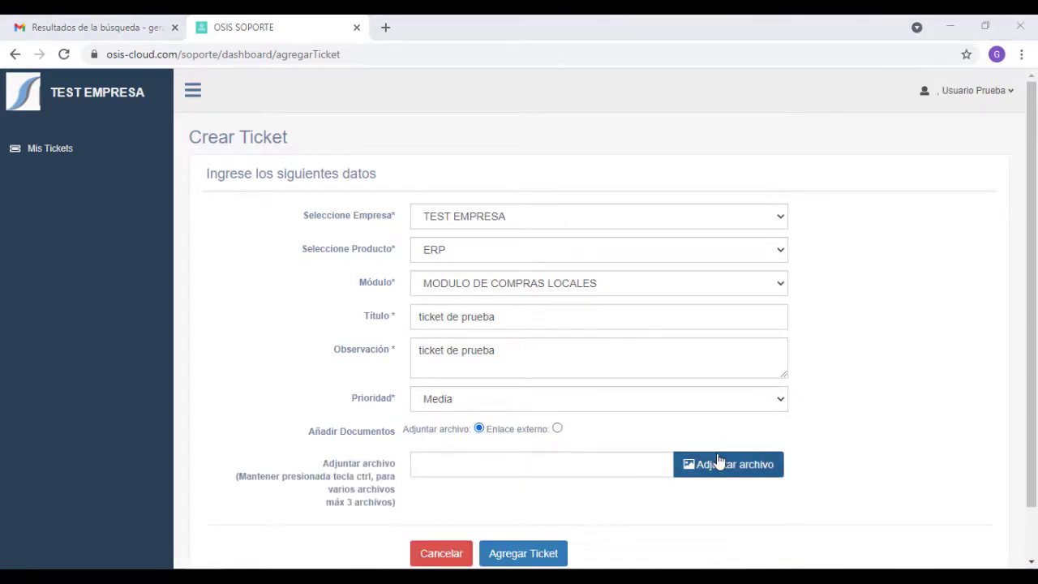
scroll(465, 295, down, 3)
click(444, 307)
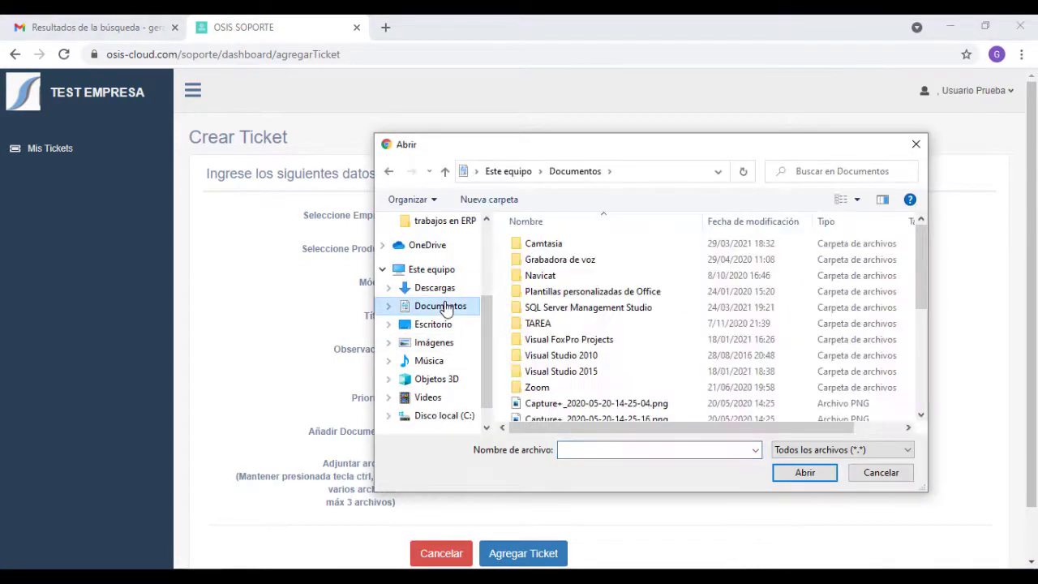
click(450, 345)
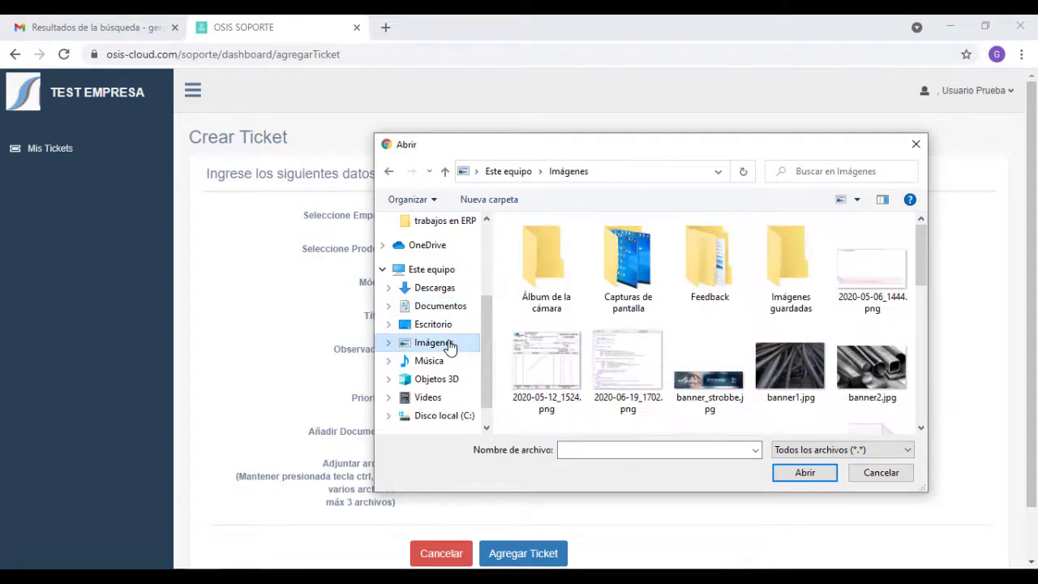
double_click(872, 290)
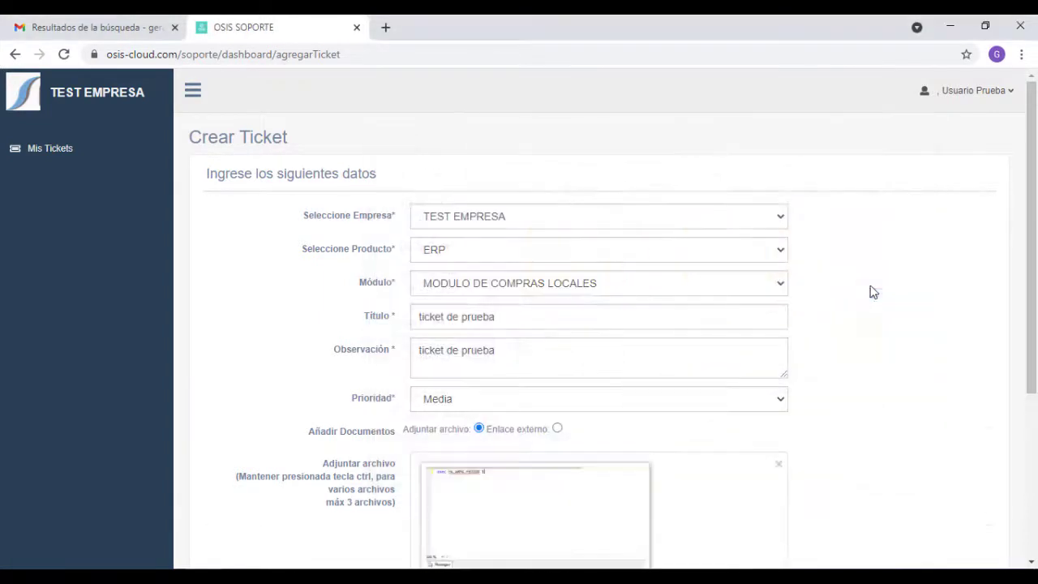
scroll(803, 405, down, 3)
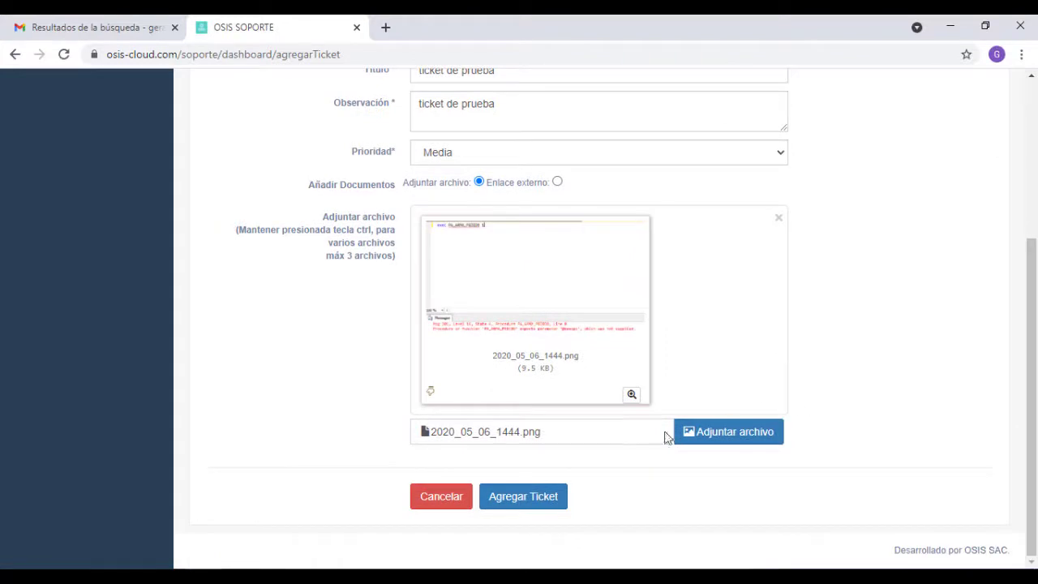
- Submit ticket 'ticket de prueba' and list the Pendientes tickets
click(541, 498)
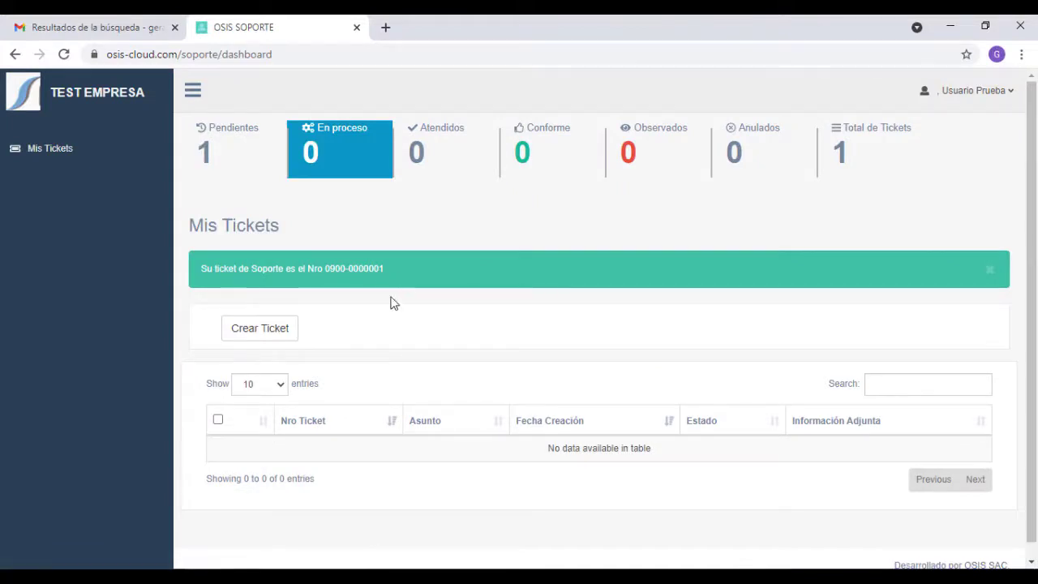
click(247, 166)
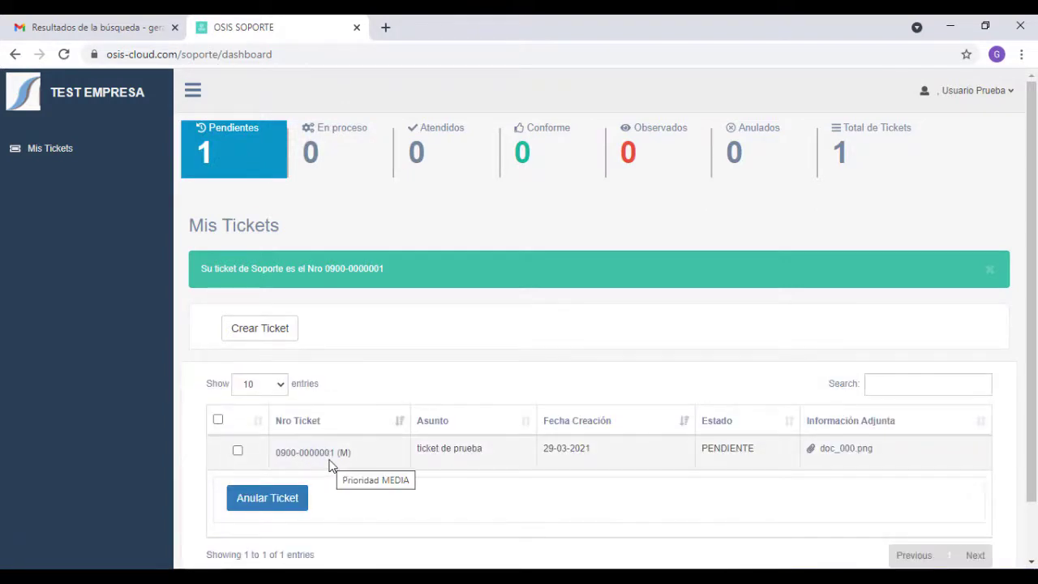
click(848, 454)
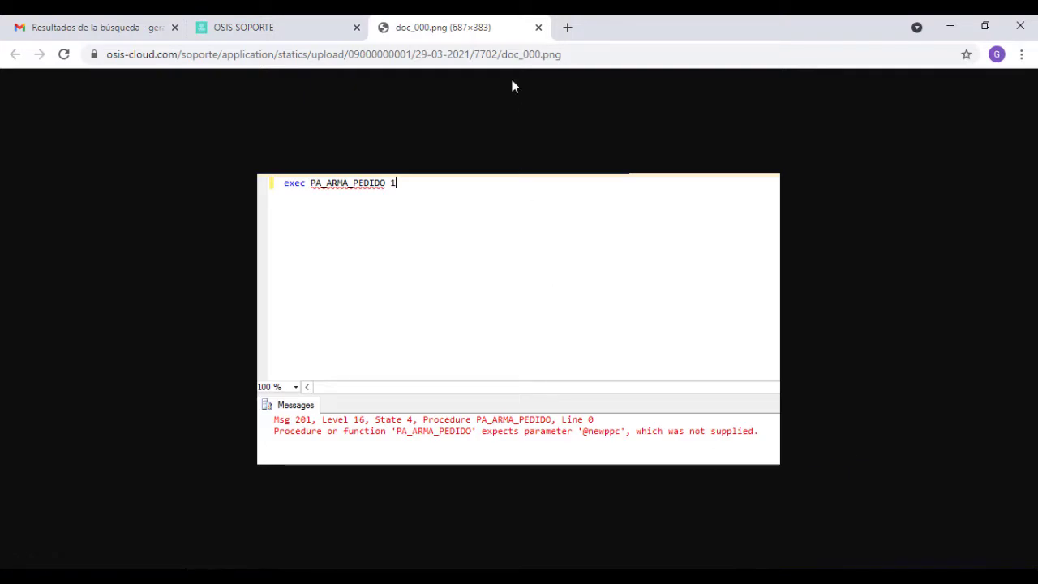
click(537, 29)
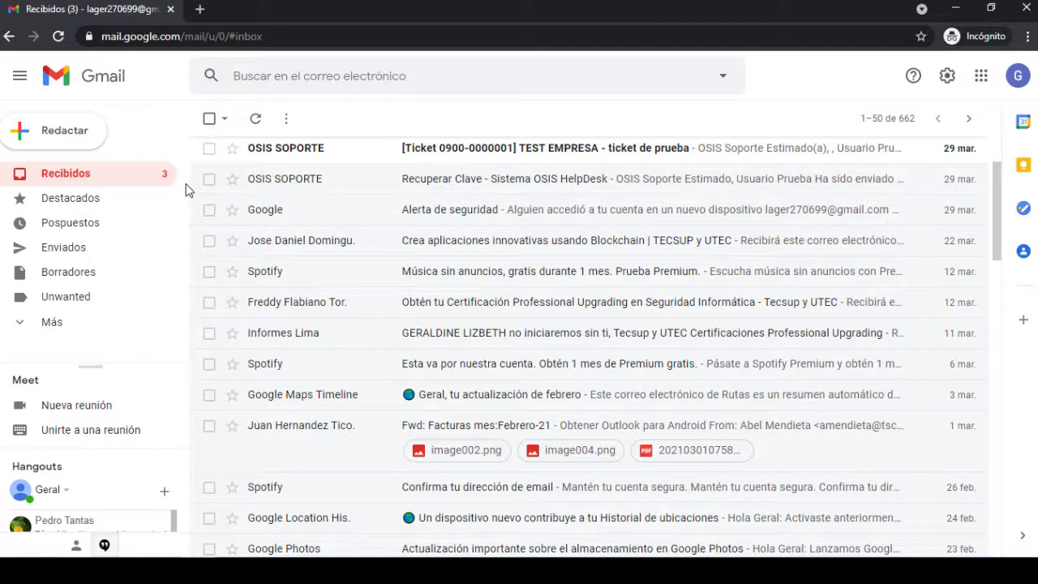
click(381, 155)
scroll(458, 263, down, 2)
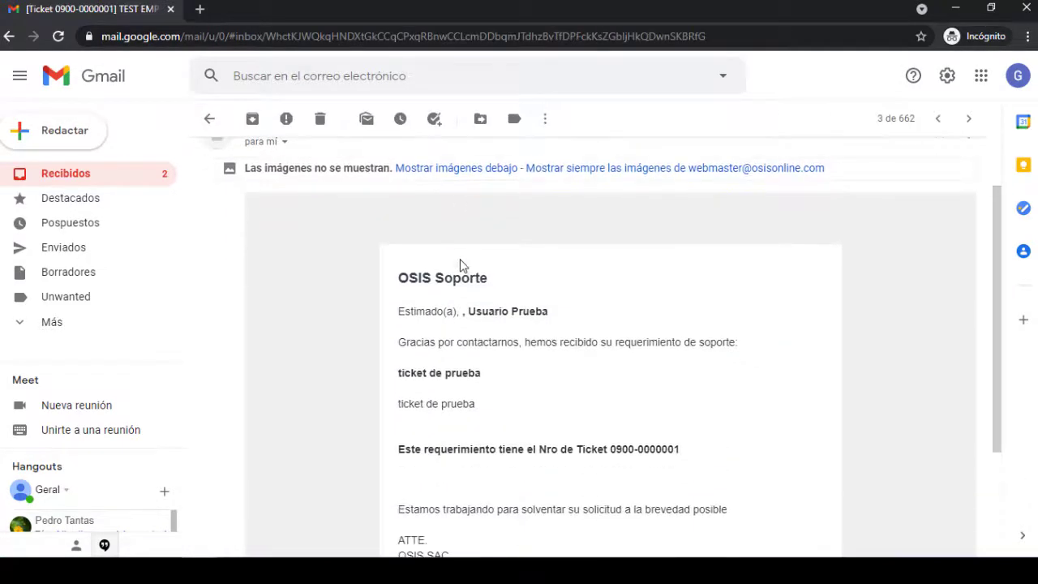
scroll(464, 270, down, 1)
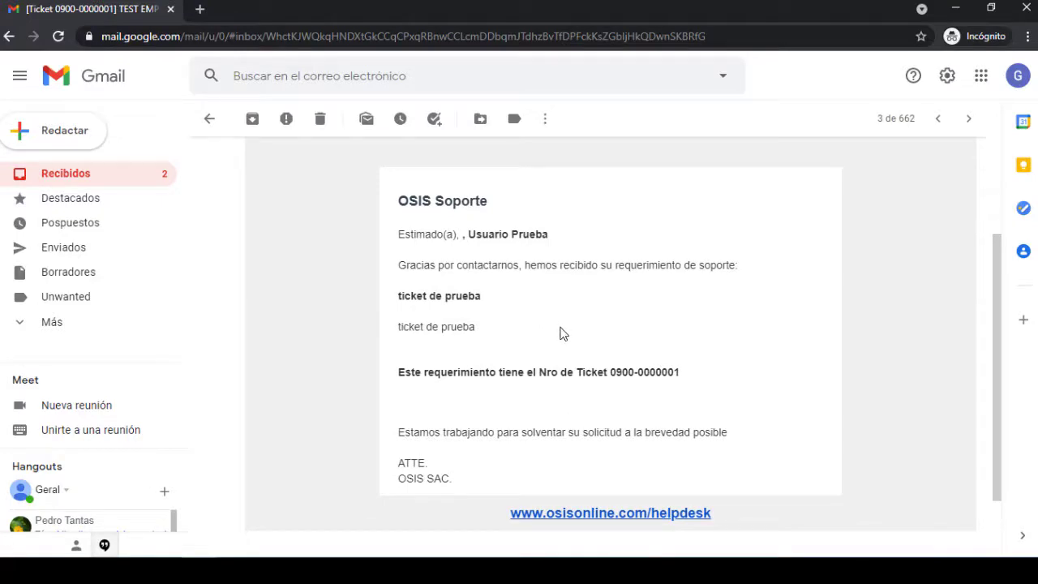
click(210, 119)
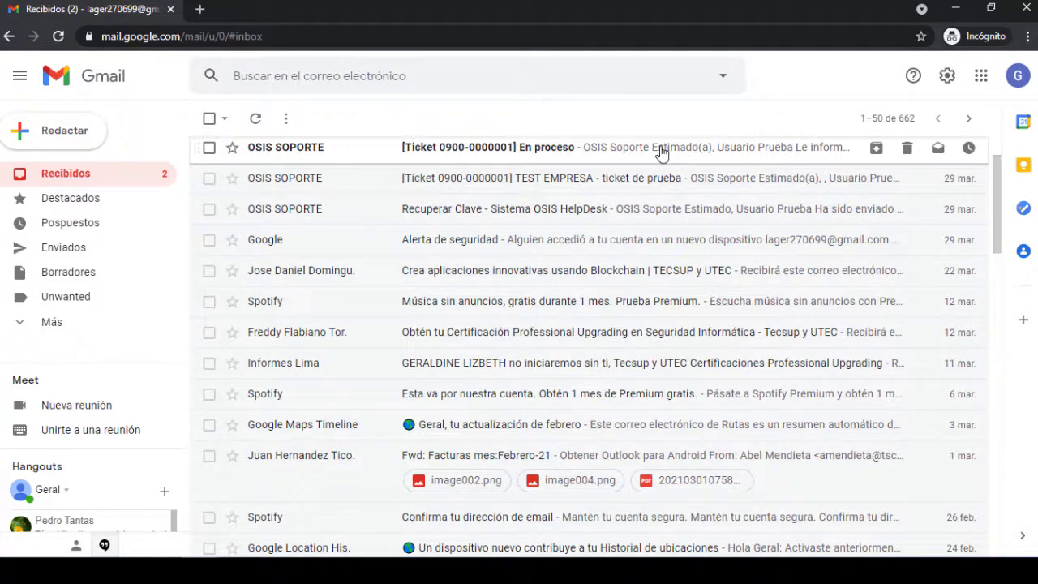
click(662, 153)
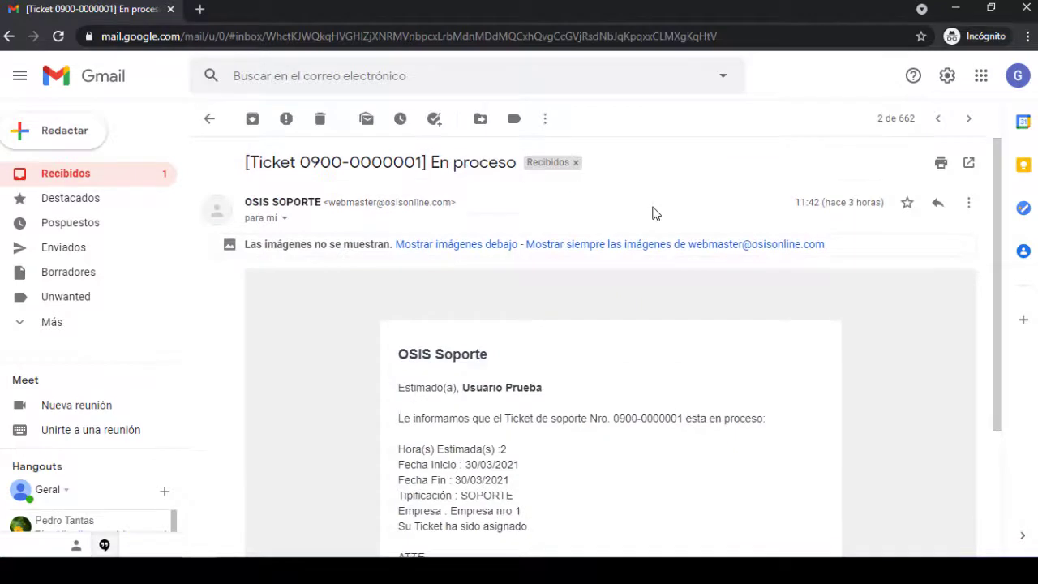
scroll(655, 213, down, 2)
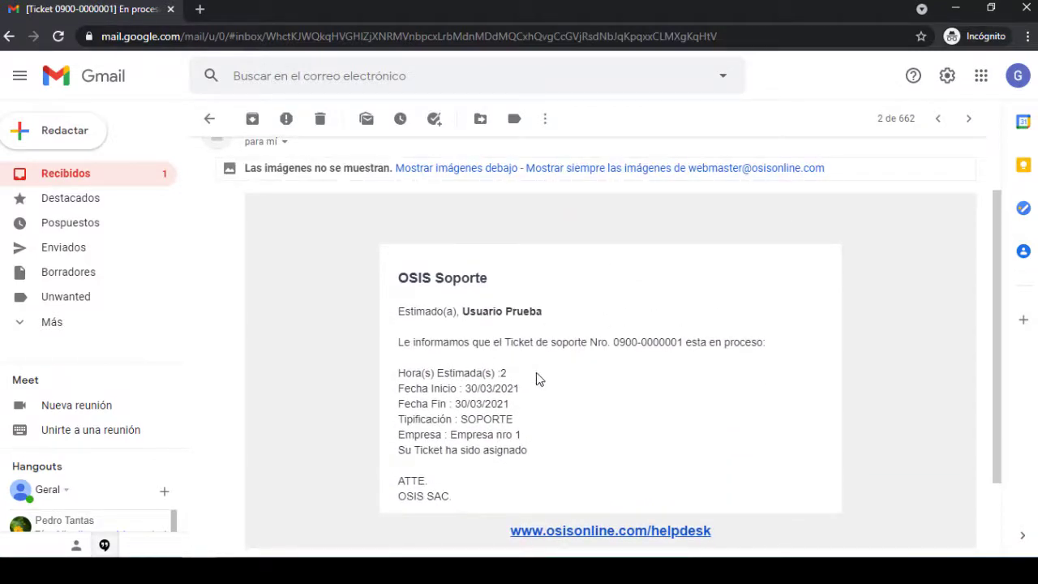
click(209, 120)
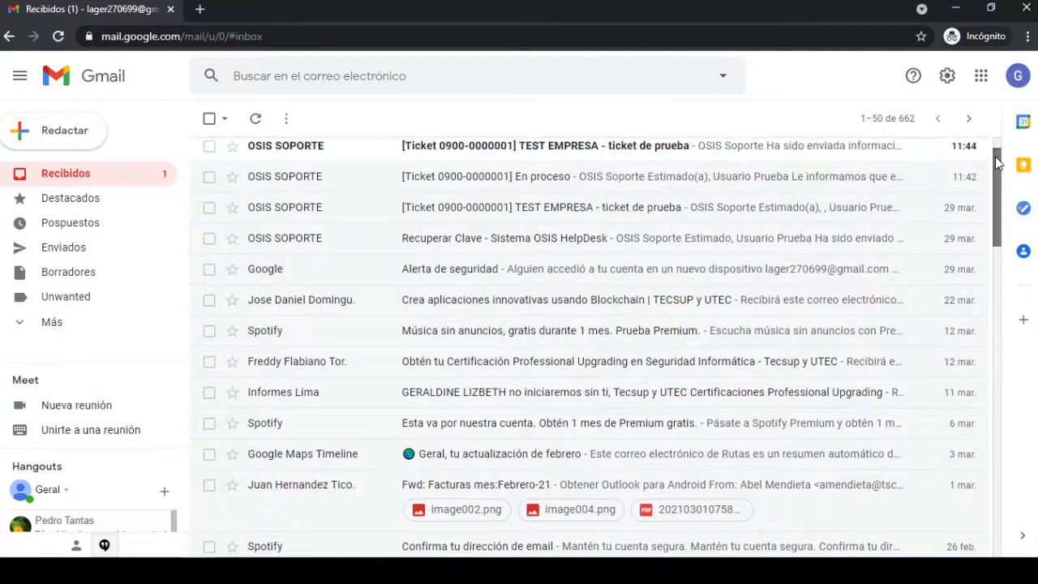
click(726, 156)
drag(990, 296, 993, 374)
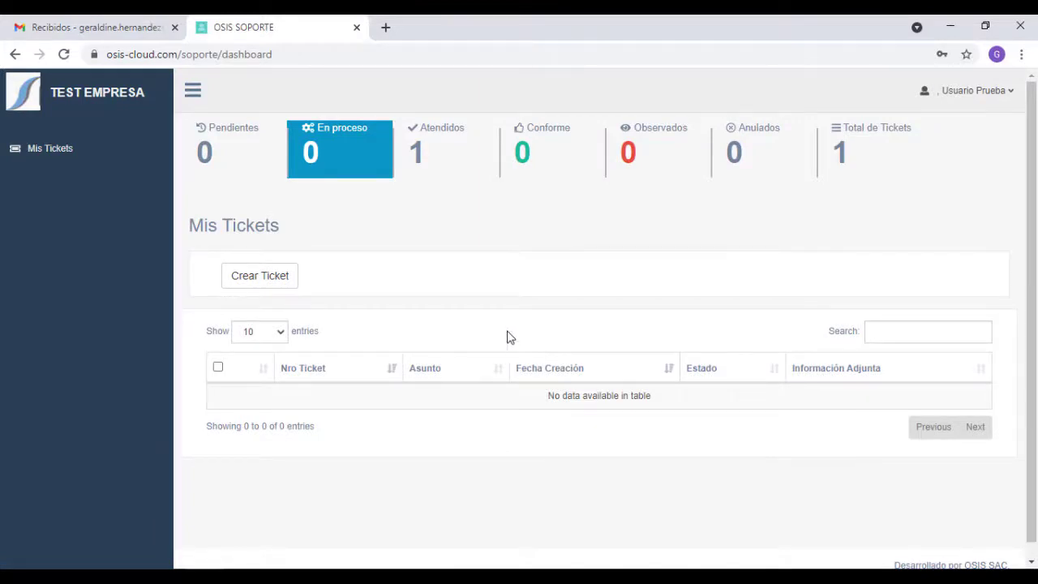
click(464, 170)
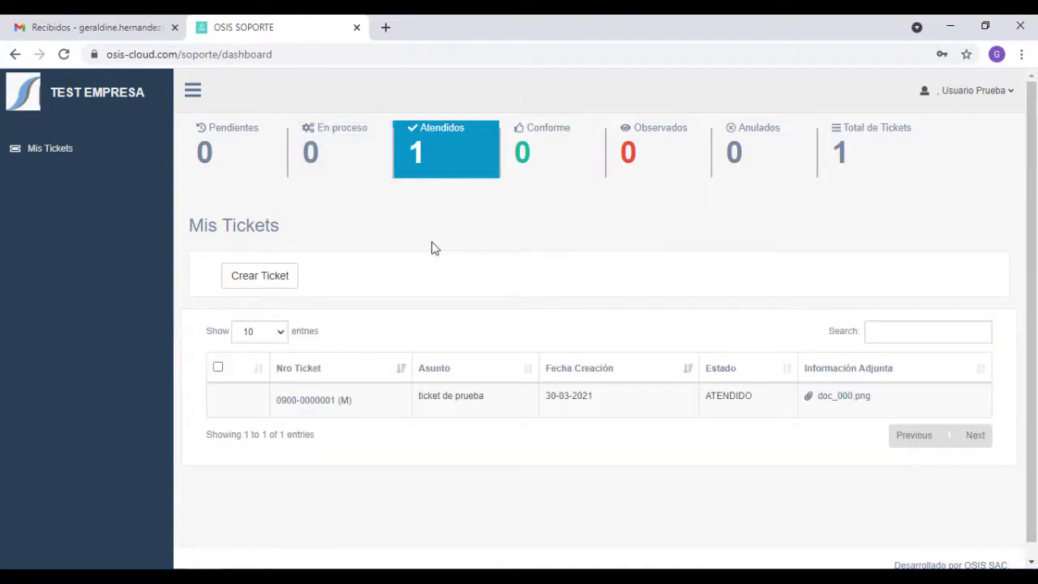
click(324, 405)
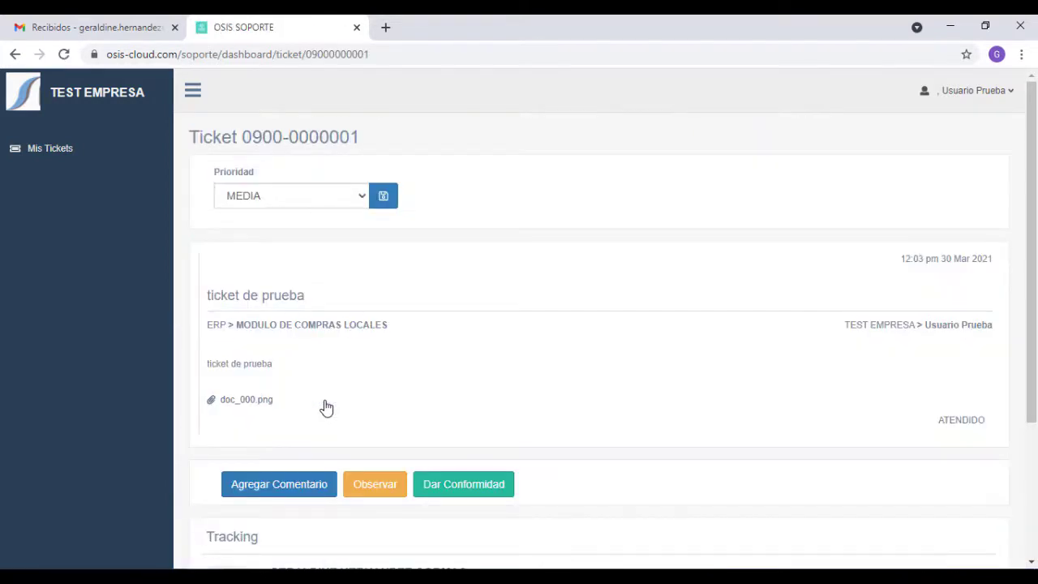
scroll(325, 406, down, 1)
scroll(325, 407, down, 1)
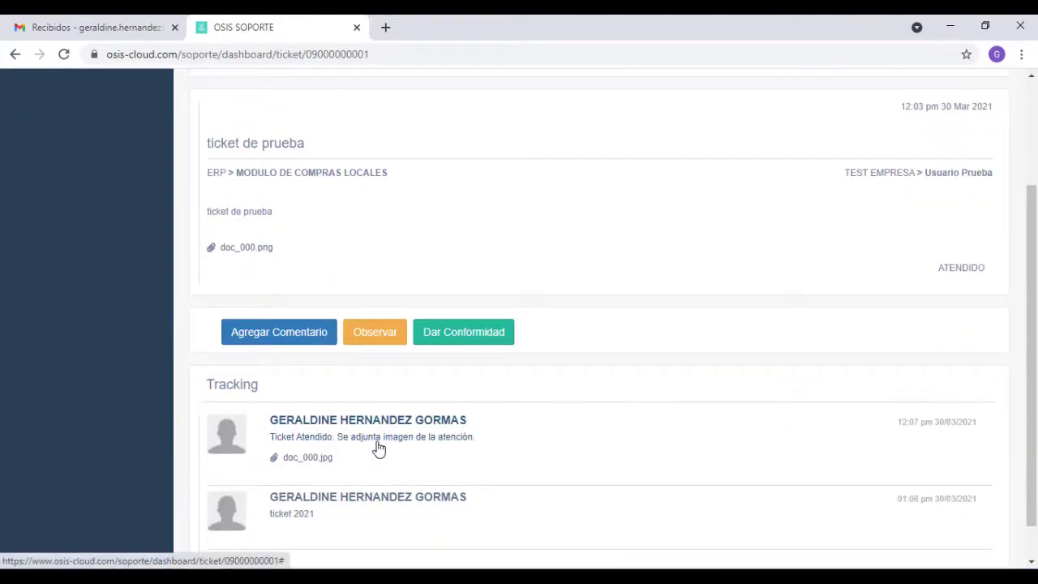
click(309, 462)
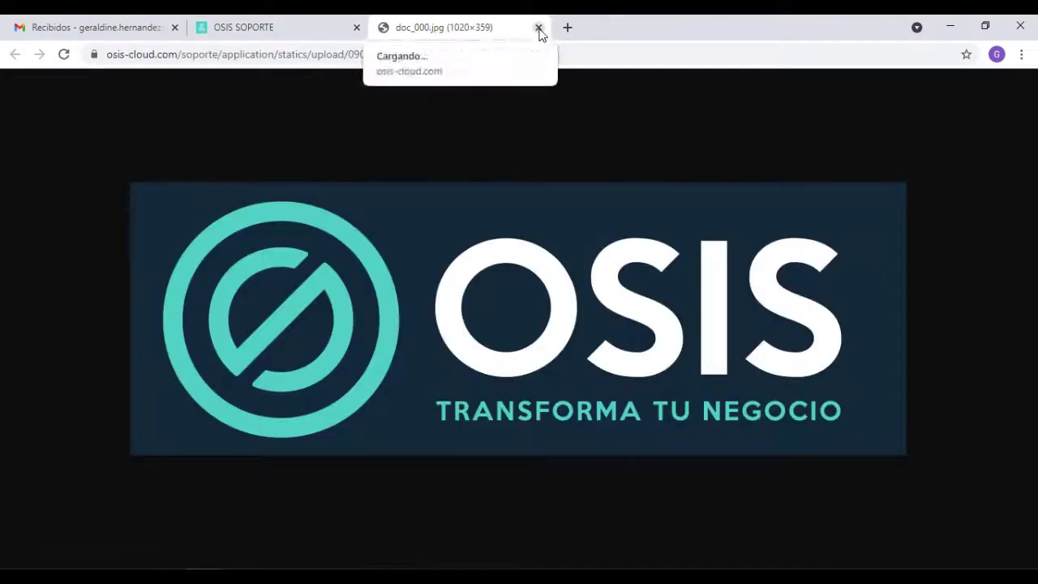
click(538, 28)
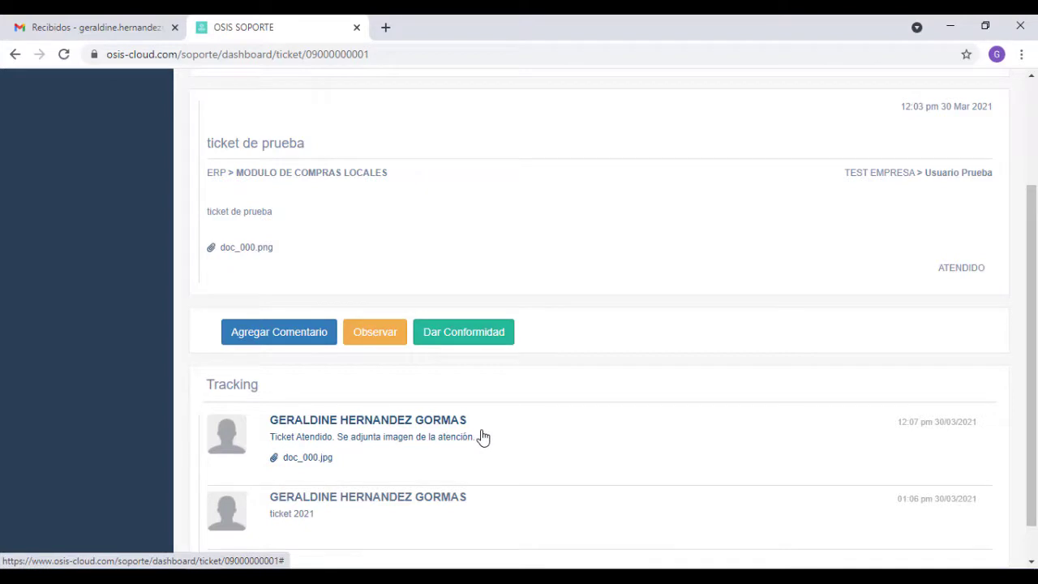
scroll(483, 438, down, 1)
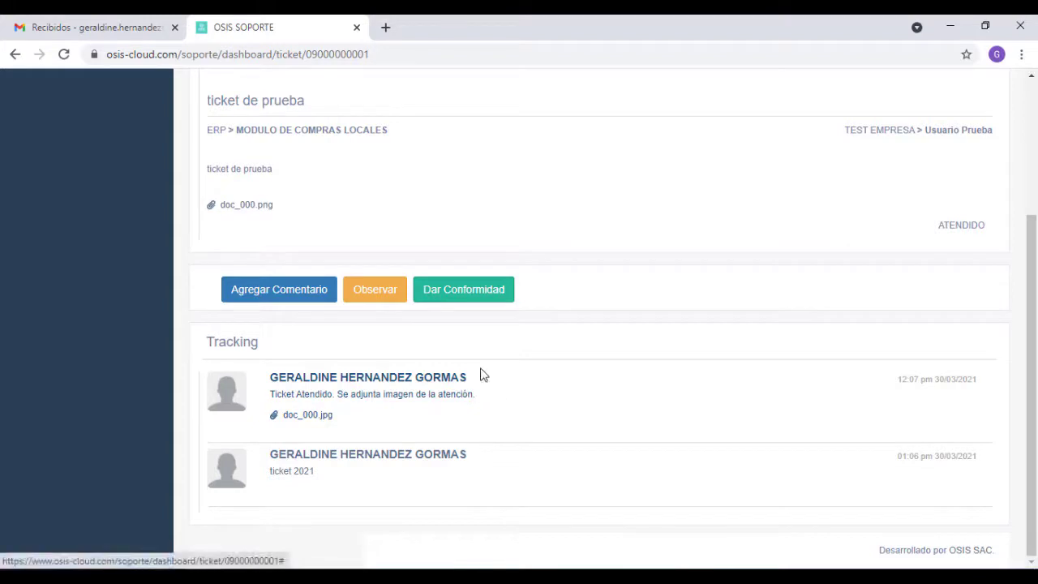
click(464, 300)
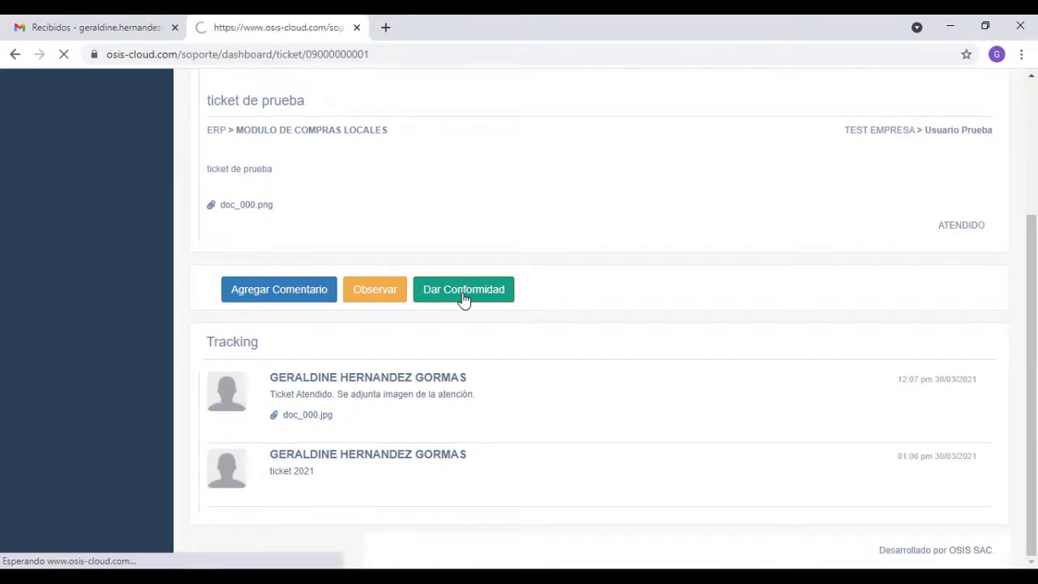
scroll(465, 300, down, 3)
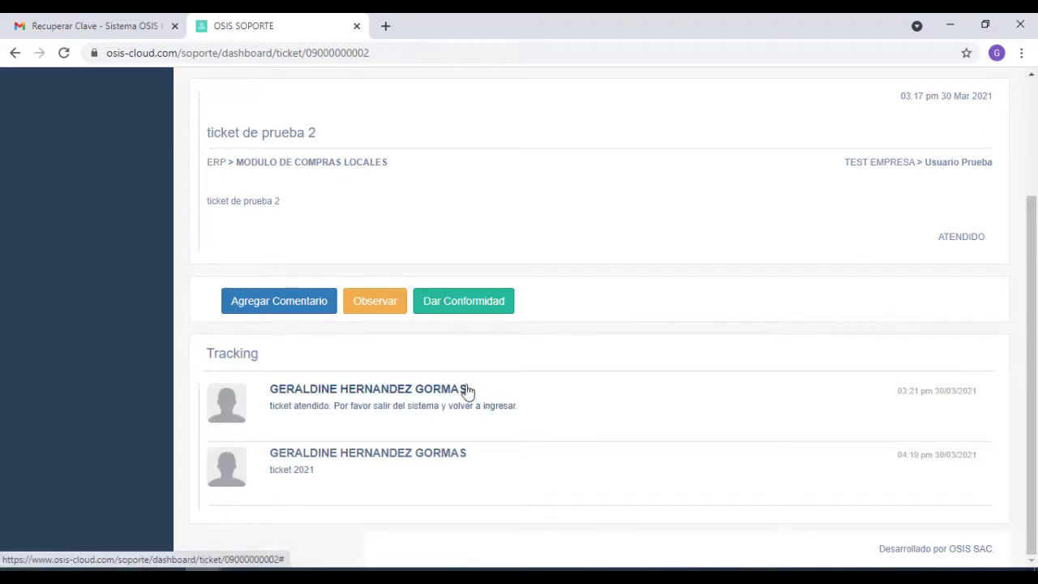
- Write the observation note 'no se corrigió el inconveniente.', correcting the spelling of corrigió
click(380, 310)
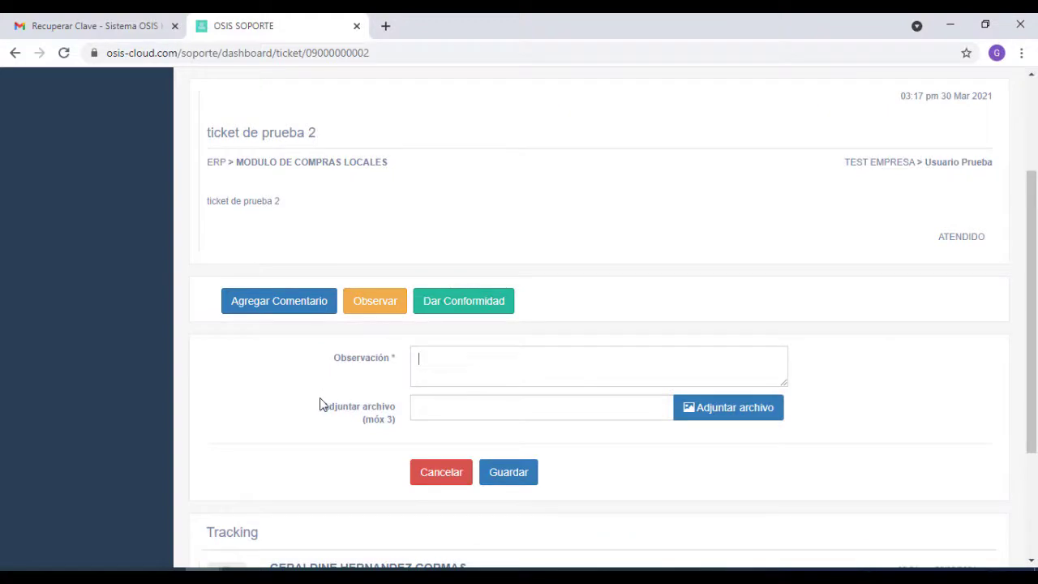
text(no se corrigio el inconveniente.)
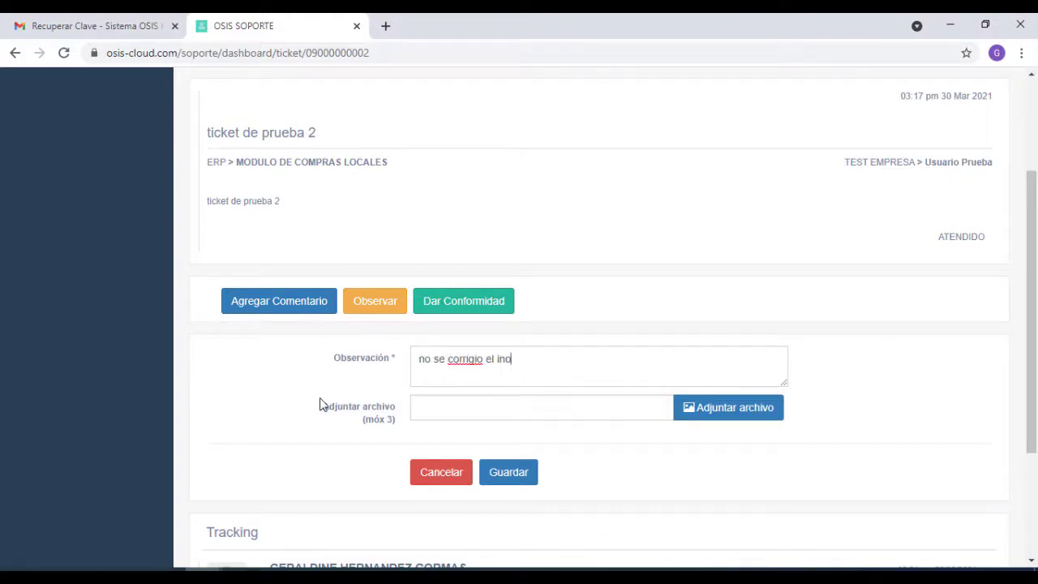
right_click(468, 359)
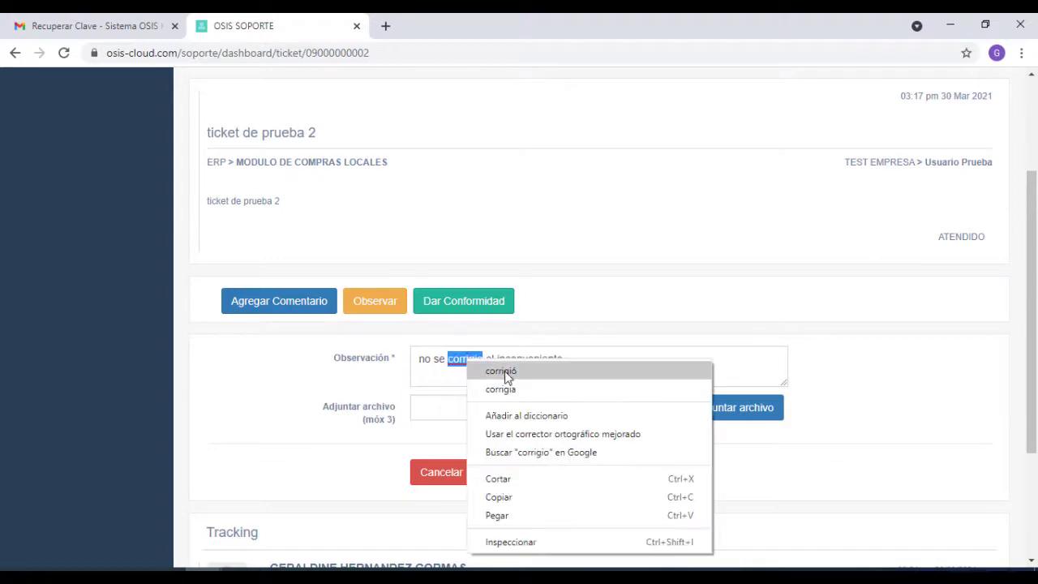
click(504, 370)
click(744, 415)
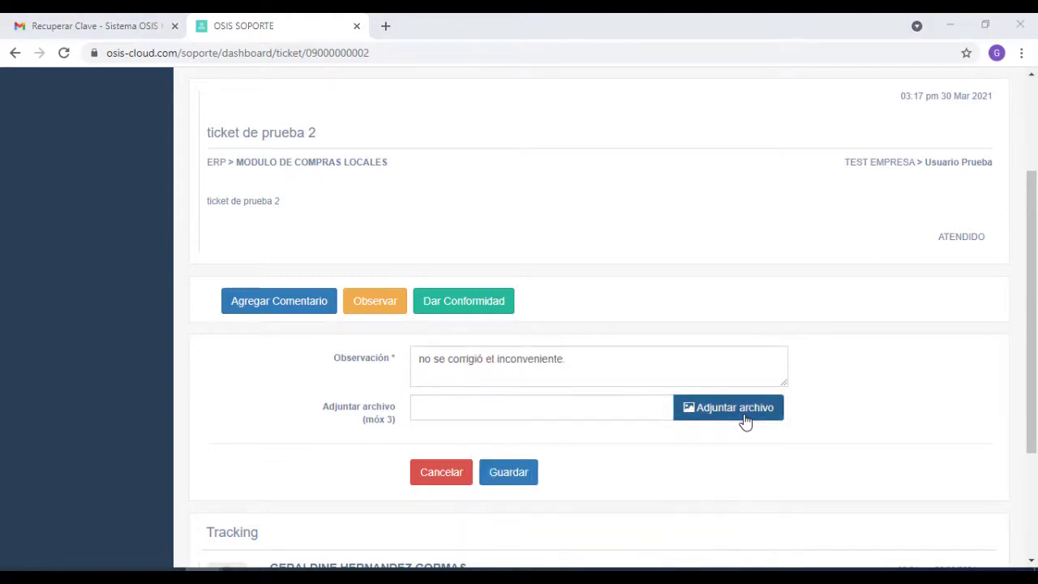
double_click(855, 269)
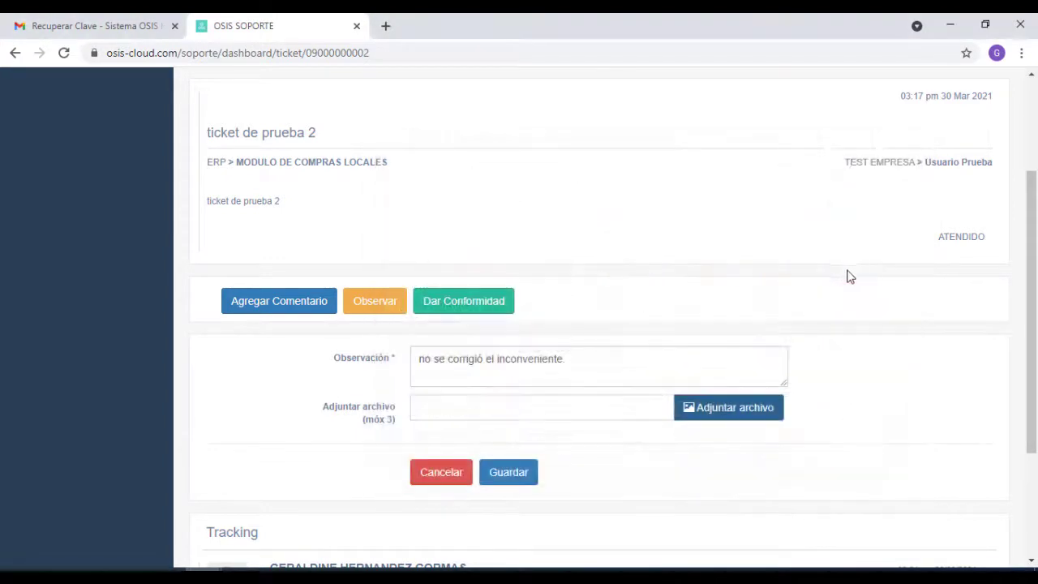
scroll(677, 387, down, 1)
scroll(677, 388, down, 2)
click(522, 461)
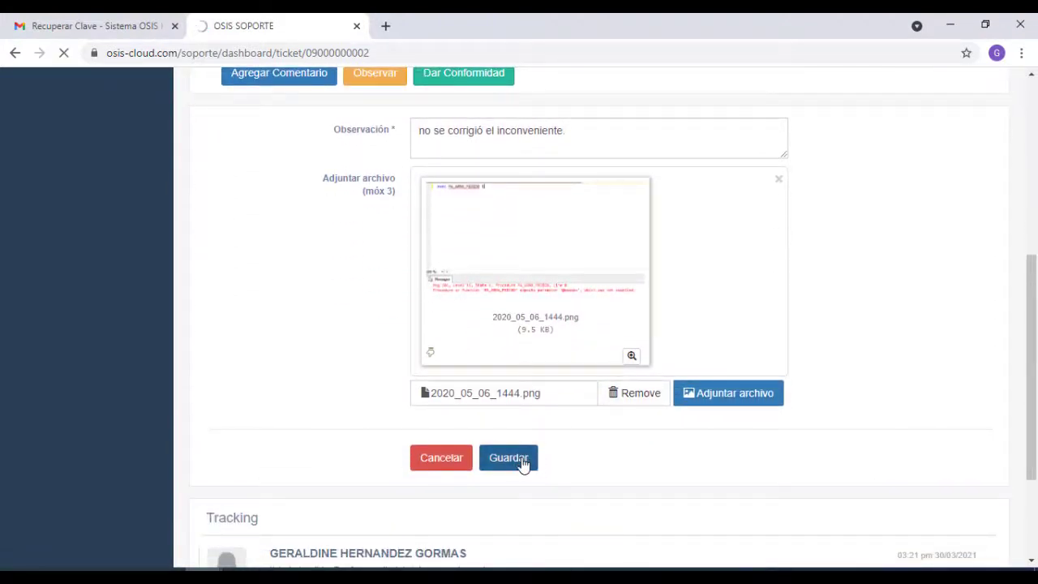
scroll(571, 393, down, 2)
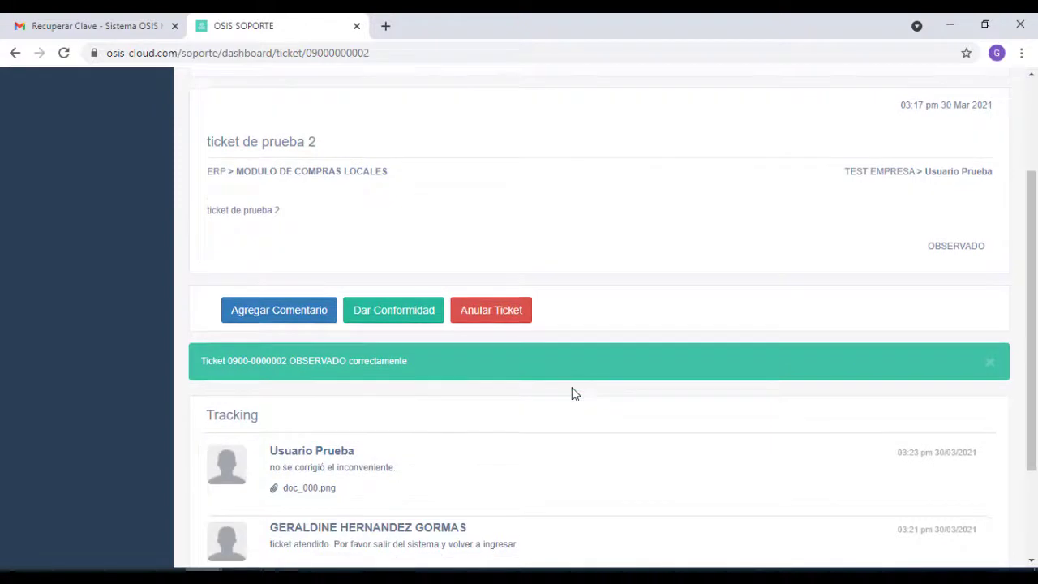